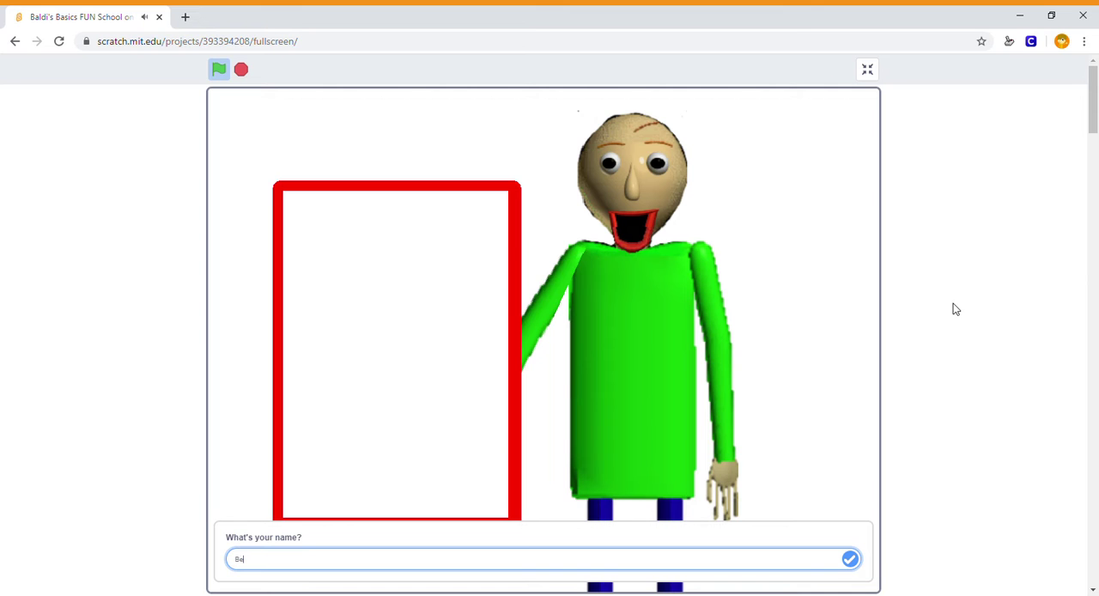
Submit the player name, view the YouTubers credits, then return to the main menu
{"action": "key", "text": "Return"}
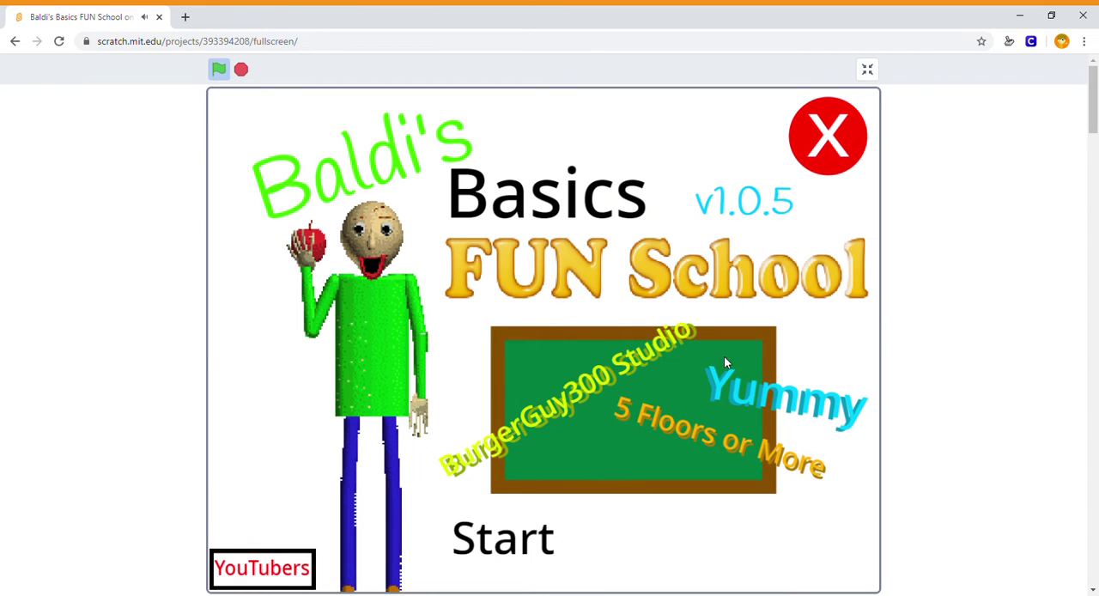
{"action": "left_click", "coordinate": [225, 567]}
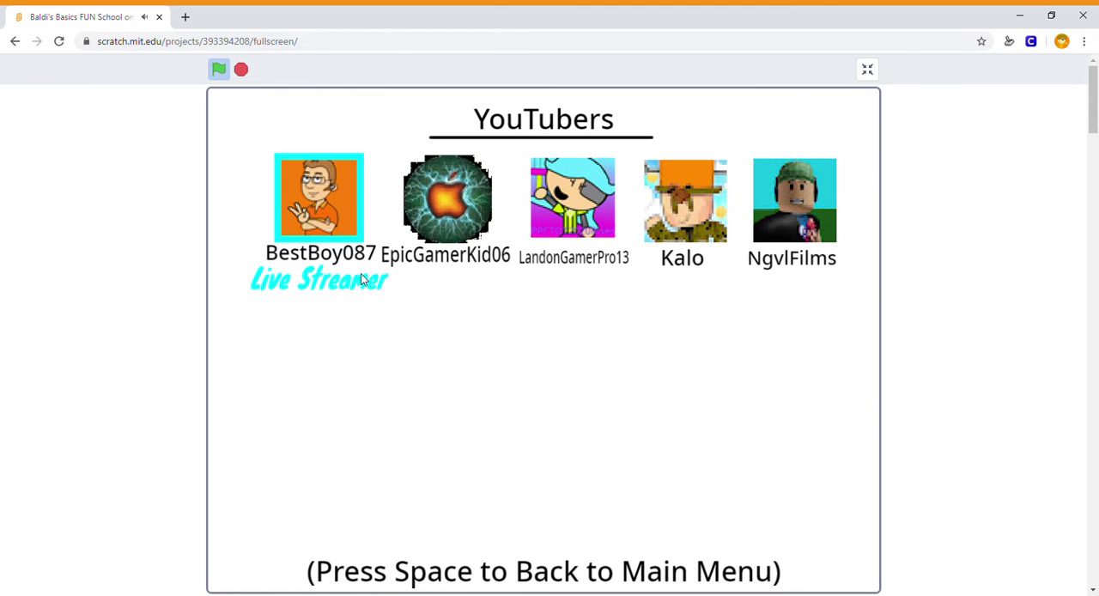
{"action": "key", "text": "space"}
Start the game and steer the player to collect the first two notebooks
{"action": "left_click", "coordinate": [506, 541]}
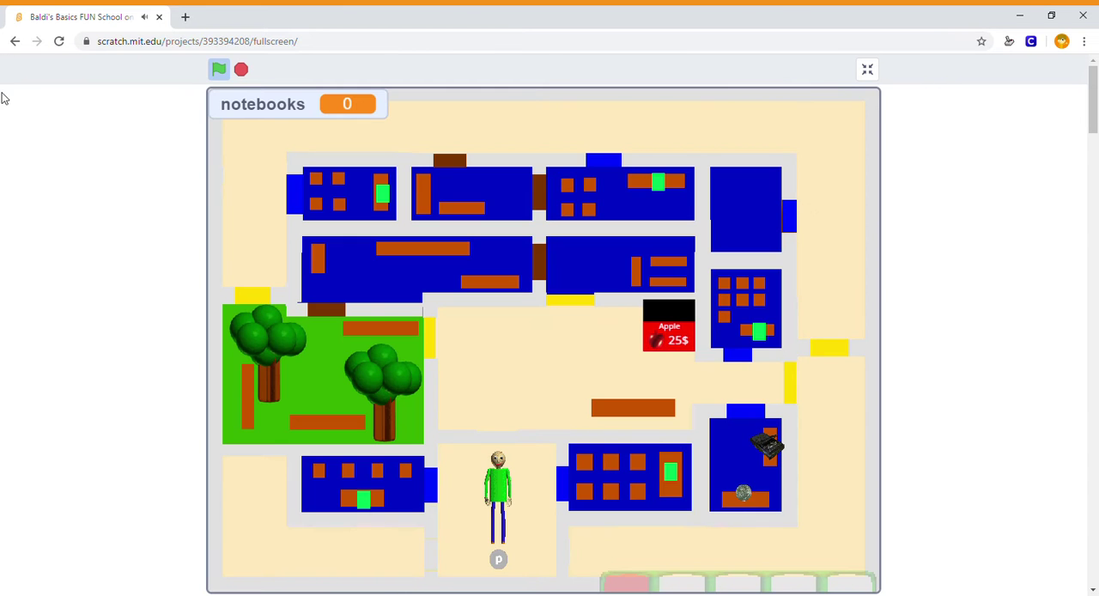
{"action": "key", "text": "Up"}
{"action": "key", "text": "Up"}
{"action": "key", "text": "Left"}
{"action": "key", "text": "Left"}
{"action": "key", "text": "Left"}
{"action": "key", "text": "Left"}
{"action": "key", "text": "Up"}
{"action": "key", "text": "Down"}
{"action": "key", "text": "Left"}
{"action": "key", "text": "Right"}
{"action": "key", "text": "Right"}
{"action": "key", "text": "Right"}
{"action": "key", "text": "Up"}
{"action": "key", "text": "Right"}
{"action": "key", "text": "Right"}
{"action": "key", "text": "Right"}
{"action": "key", "text": "Left"}
{"action": "key", "text": "Left"}
{"action": "key", "text": "Up"}
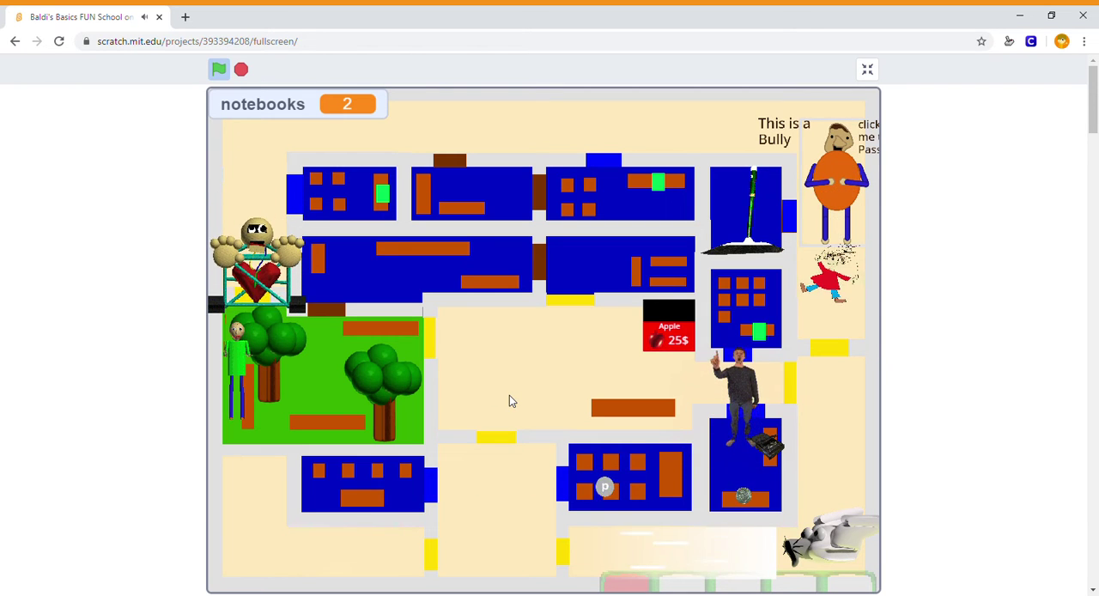
Walk up into the room above, down past the courtyard, and right to the third notebook
{"action": "key", "text": "Up"}
{"action": "key", "text": "Up"}
{"action": "key", "text": "Up"}
{"action": "key", "text": "Up"}
{"action": "key", "text": "Up"}
{"action": "key", "text": "Up"}
{"action": "key", "text": "Left"}
{"action": "key", "text": "Left"}
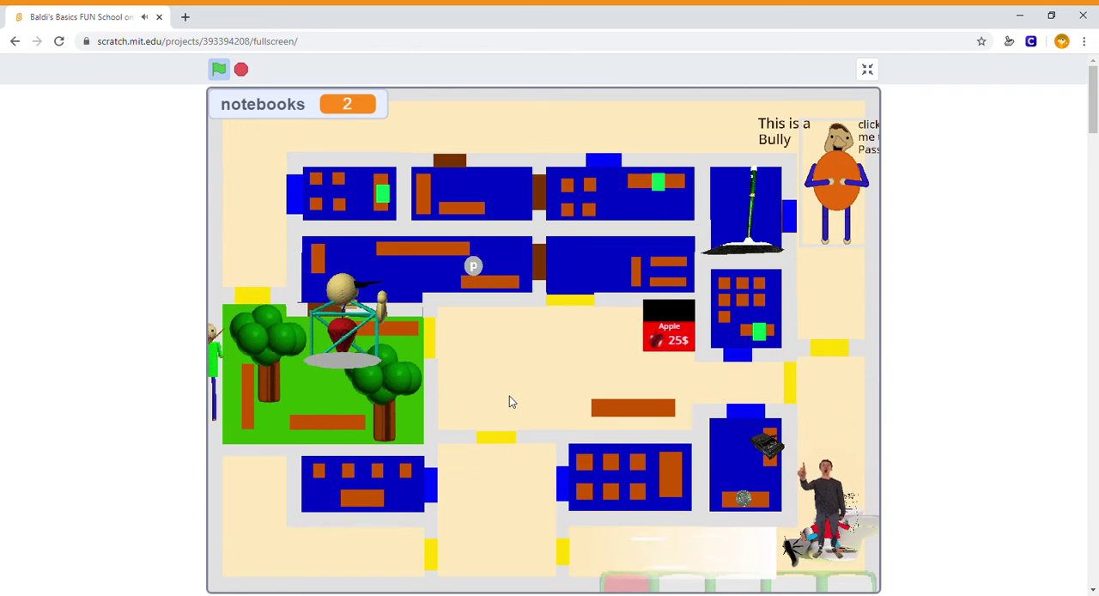
{"action": "key", "text": "Left"}
{"action": "key", "text": "Left"}
{"action": "key", "text": "Left"}
{"action": "key", "text": "Down"}
{"action": "key", "text": "Down"}
{"action": "key", "text": "Left"}
{"action": "key", "text": "Down"}
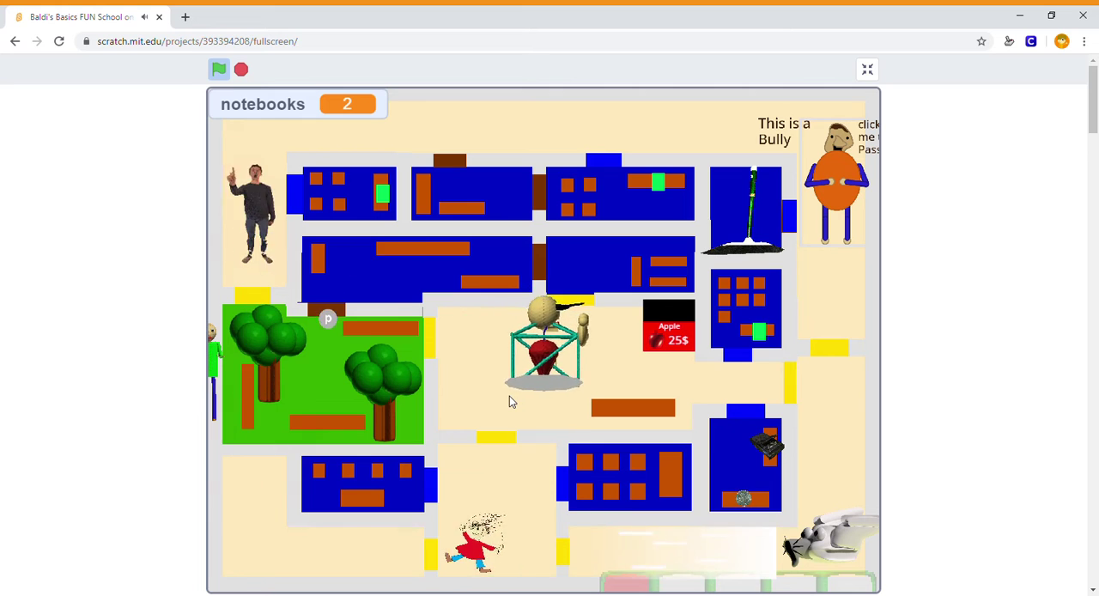
{"action": "key", "text": "Down"}
{"action": "key", "text": "Right"}
{"action": "key", "text": "Right"}
{"action": "key", "text": "Right"}
{"action": "key", "text": "Right"}
{"action": "key", "text": "Right"}
{"action": "key", "text": "Right"}
{"action": "key", "text": "Right"}
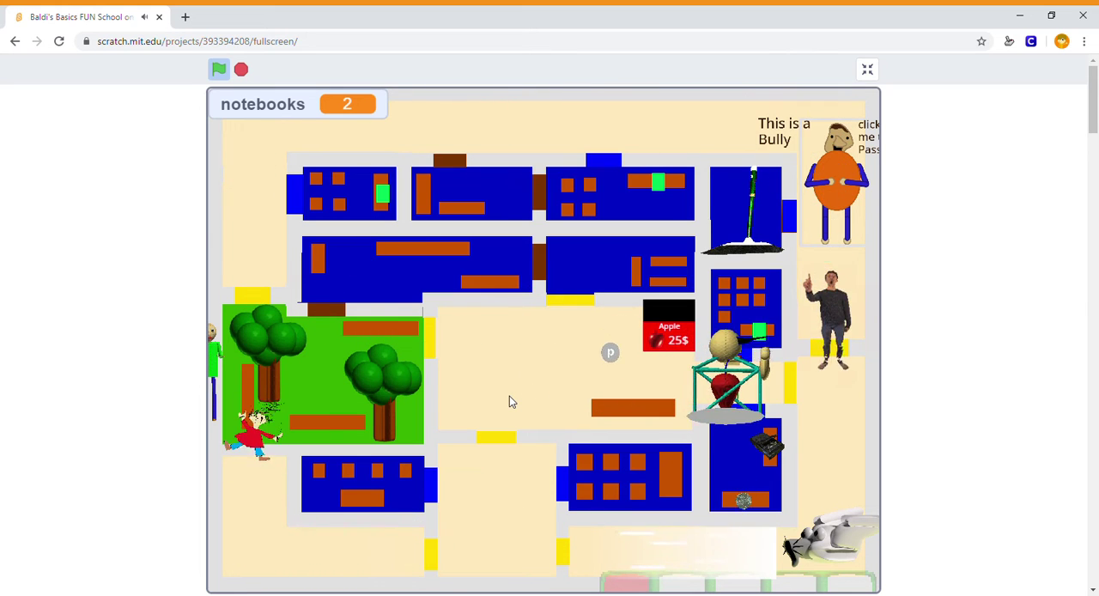
{"action": "key", "text": "Right"}
{"action": "key", "text": "Right"}
{"action": "key", "text": "Right"}
{"action": "key", "text": "Right"}
{"action": "key", "text": "Right"}
{"action": "key", "text": "Right"}
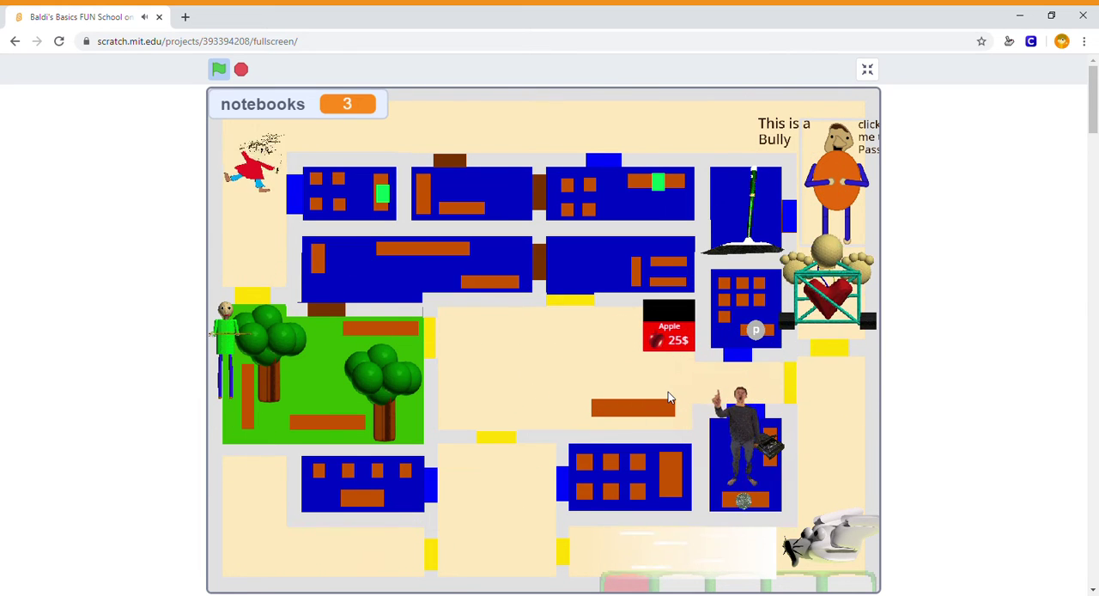
{"action": "key", "text": "Right"}
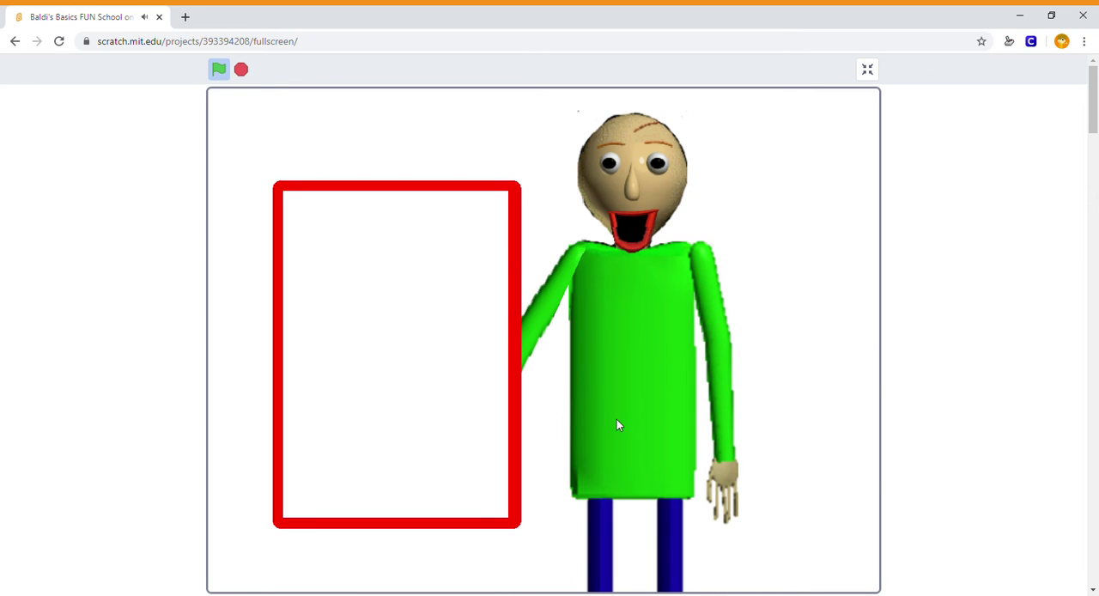
Load the school map and walk left into the classroom to grab notebooks
{"action": "key", "text": "Return"}
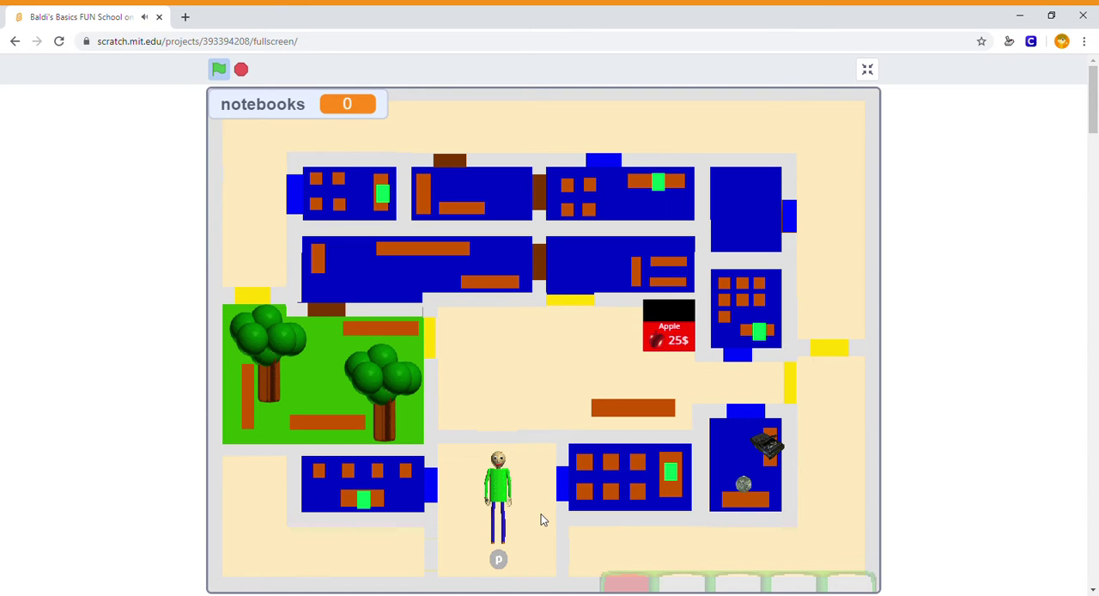
{"action": "key", "text": "Up"}
{"action": "key", "text": "Left"}
{"action": "key", "text": "Left"}
{"action": "key", "text": "Left"}
{"action": "key", "text": "Left"}
{"action": "key", "text": "Right"}
{"action": "key", "text": "Right"}
{"action": "key", "text": "Right"}
{"action": "key", "text": "Right"}
{"action": "key", "text": "Right"}
{"action": "key", "text": "Right"}
{"action": "key", "text": "Right"}
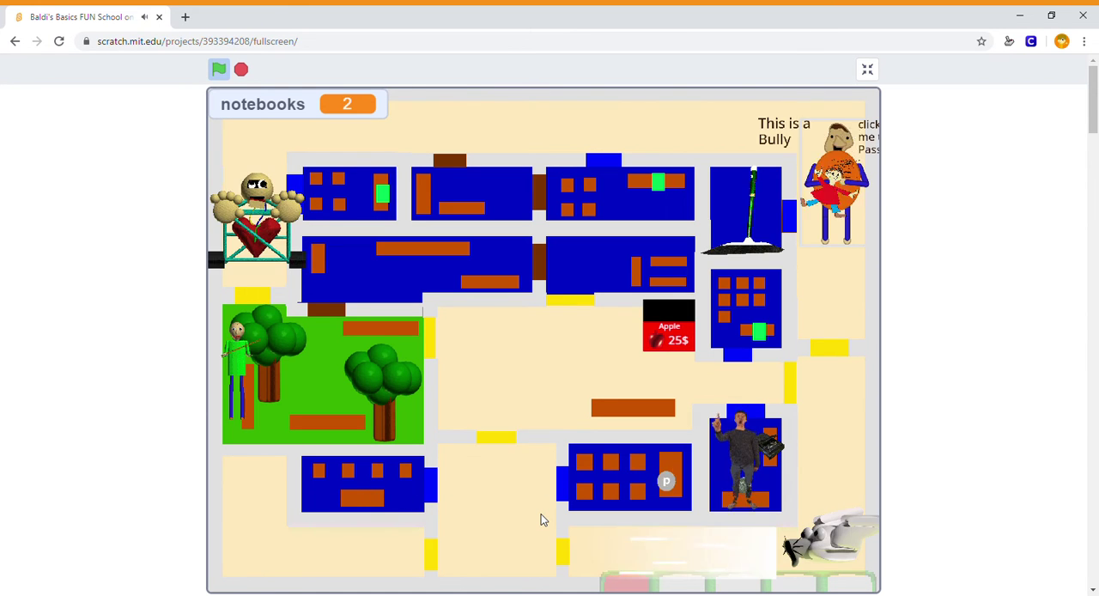
{"action": "key", "text": "Up"}
{"action": "key", "text": "Up"}
{"action": "key", "text": "Up"}
{"action": "key", "text": "Up"}
{"action": "key", "text": "Up"}
{"action": "key", "text": "Left"}
{"action": "key", "text": "Left"}
{"action": "key", "text": "Left"}
Move right along the corridor, dismiss the Bully, and enter the next classroom for a notebook
{"action": "key", "text": "Right"}
{"action": "key", "text": "Right"}
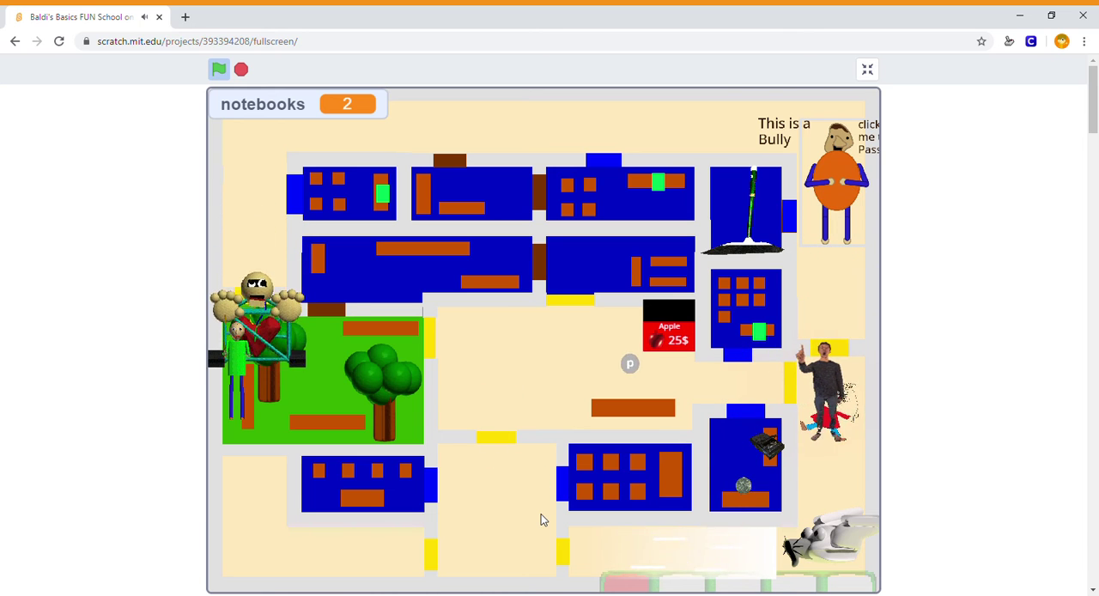
{"action": "key", "text": "Right"}
{"action": "key", "text": "Right"}
{"action": "key", "text": "Right"}
{"action": "key", "text": "Down"}
{"action": "key", "text": "Right"}
{"action": "key", "text": "Right"}
{"action": "key", "text": "Up"}
{"action": "key", "text": "Up"}
{"action": "key", "text": "Down"}
{"action": "left_click", "coordinate": [837, 181]}
{"action": "key", "text": "Right"}
{"action": "key", "text": "Right"}
{"action": "key", "text": "Right"}
{"action": "key", "text": "Right"}
{"action": "key", "text": "Right"}
{"action": "key", "text": "Up"}
{"action": "key", "text": "Right"}
{"action": "key", "text": "Right"}
{"action": "key", "text": "Up"}
{"action": "key", "text": "Up"}
Go up the right-side corridor into the classroom and collect the fourth notebook
{"action": "key", "text": "Up"}
{"action": "key", "text": "Up"}
{"action": "key", "text": "Up"}
{"action": "key", "text": "Up"}
{"action": "key", "text": "Up"}
{"action": "key", "text": "Left"}
{"action": "key", "text": "Left"}
{"action": "key", "text": "Left"}
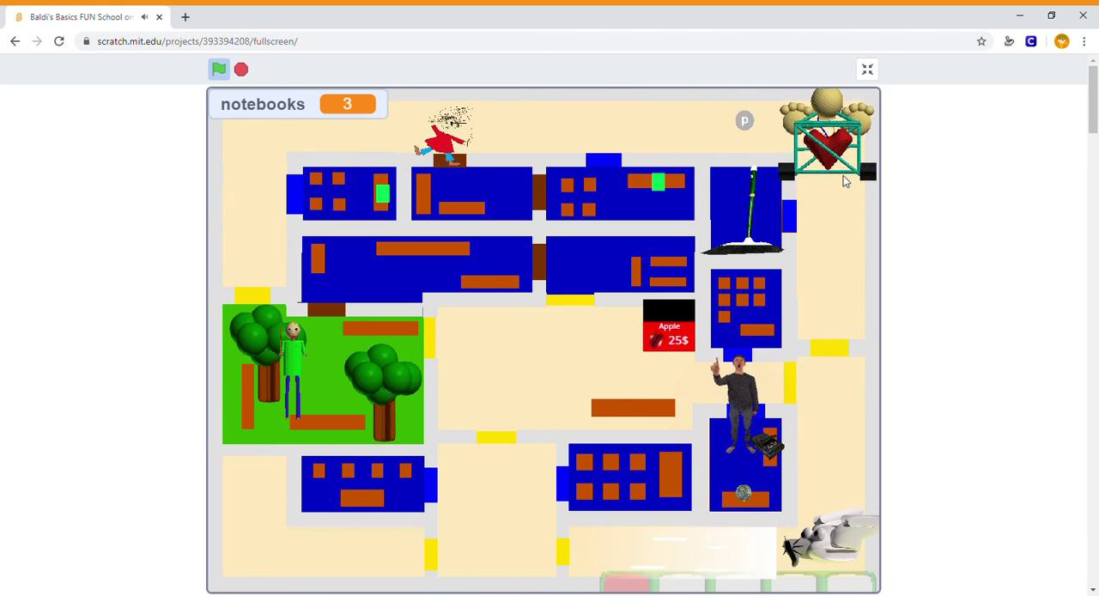
{"action": "key", "text": "Left"}
{"action": "key", "text": "Left"}
{"action": "key", "text": "Left"}
{"action": "key", "text": "Left"}
{"action": "key", "text": "Left"}
{"action": "key", "text": "Left"}
{"action": "key", "text": "Up"}
{"action": "key", "text": "Up"}
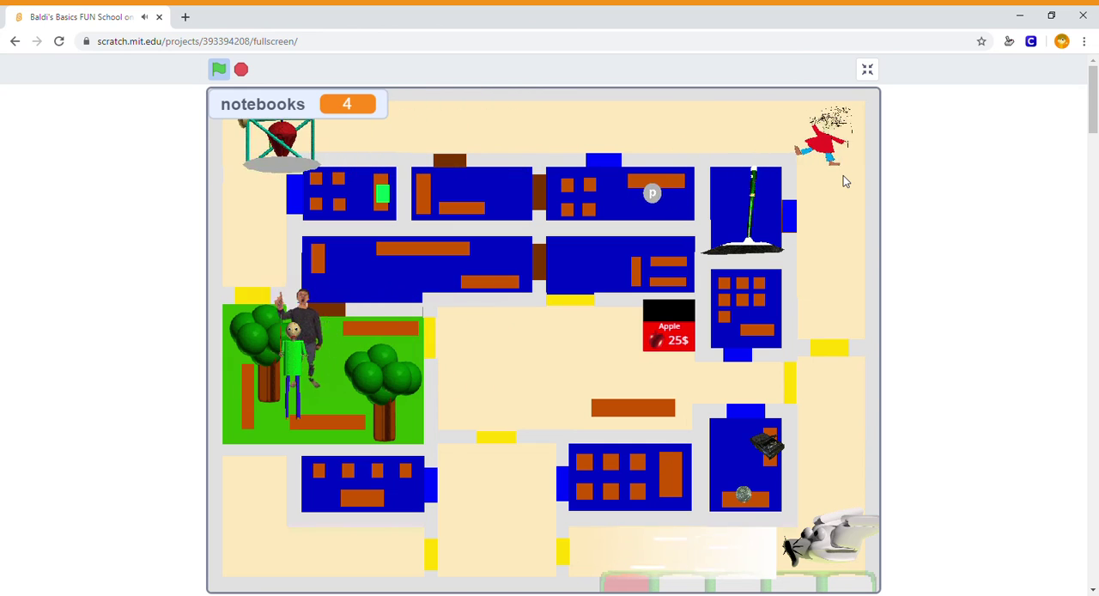
{"action": "key", "text": "Up"}
{"action": "key", "text": "Left"}
{"action": "key", "text": "Left"}
{"action": "key", "text": "Left"}
{"action": "key", "text": "Left"}
{"action": "key", "text": "Left"}
{"action": "key", "text": "Left"}
Enter the left classroom for the fifth notebook, then head back along the top corridor
{"action": "key", "text": "Down"}
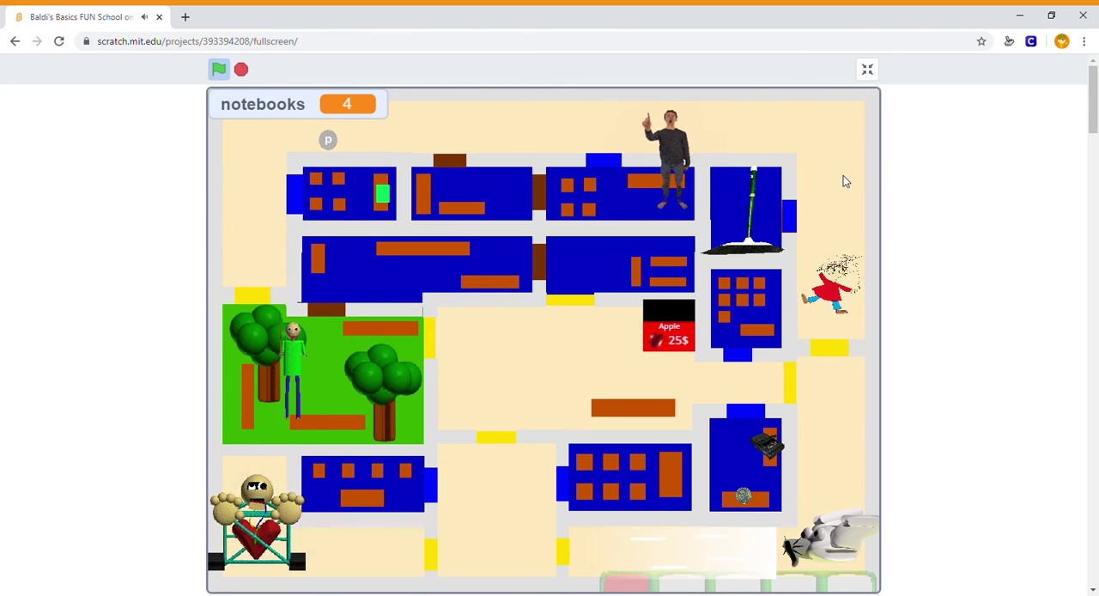
{"action": "key", "text": "Left"}
{"action": "key", "text": "Down"}
{"action": "key", "text": "Right"}
{"action": "key", "text": "Down"}
{"action": "key", "text": "Left"}
{"action": "key", "text": "Left"}
{"action": "key", "text": "Up"}
{"action": "key", "text": "Up"}
{"action": "key", "text": "Right"}
{"action": "key", "text": "Right"}
{"action": "key", "text": "Right"}
{"action": "key", "text": "Right"}
{"action": "key", "text": "Right"}
{"action": "key", "text": "Right"}
{"action": "key", "text": "Right"}
{"action": "key", "text": "Right"}
{"action": "key", "text": "Right"}
{"action": "key", "text": "Right"}
{"action": "key", "text": "Down"}
{"action": "key", "text": "Down"}
{"action": "key", "text": "Down"}
{"action": "key", "text": "Down"}
{"action": "key", "text": "Down"}
{"action": "key", "text": "Down"}
{"action": "key", "text": "Down"}
{"action": "key", "text": "Down"}
{"action": "key", "text": "Left"}
{"action": "key", "text": "Left"}
{"action": "key", "text": "Left"}
{"action": "key", "text": "Left"}
{"action": "key", "text": "Left"}
{"action": "key", "text": "Left"}
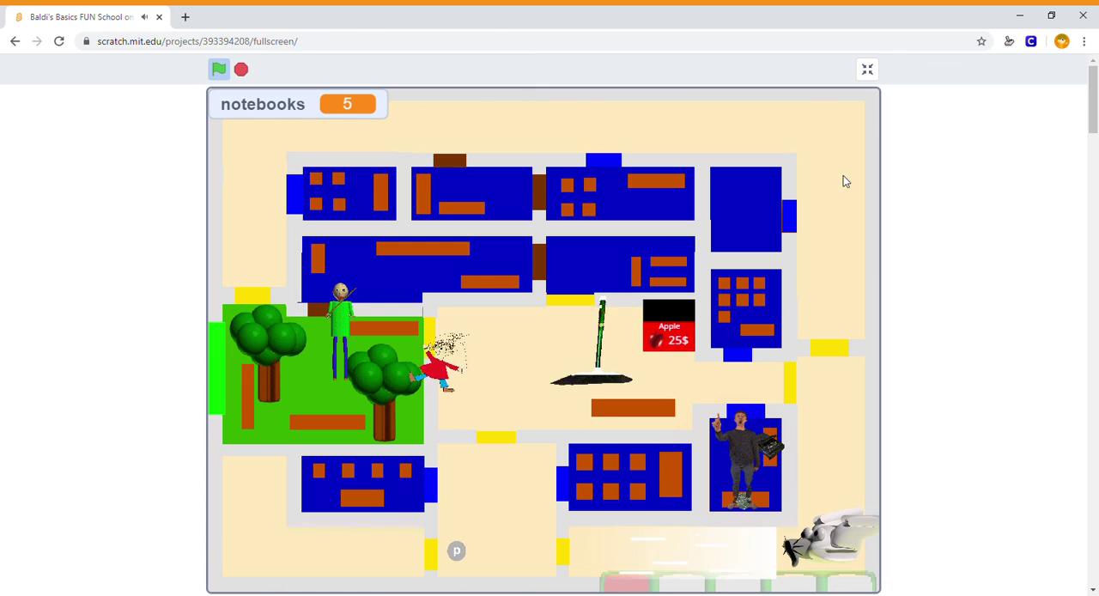